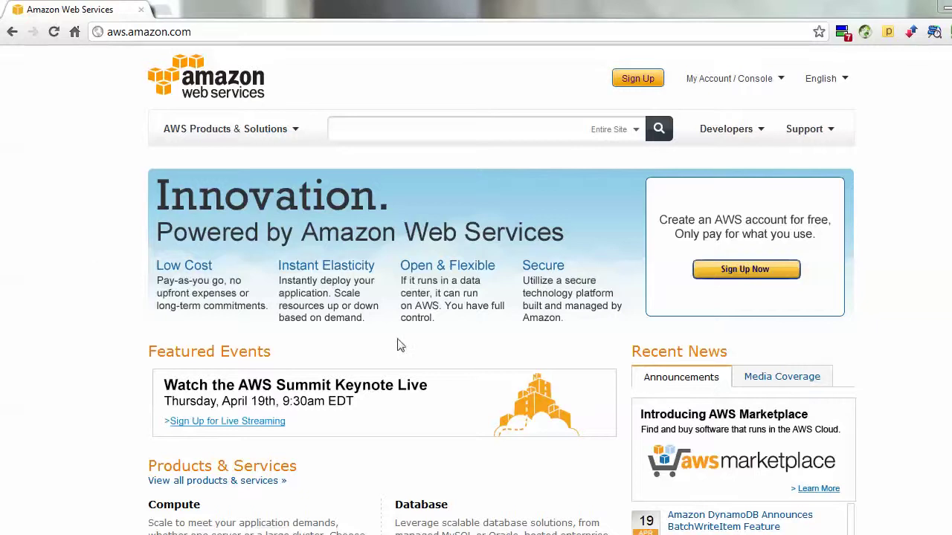
- Open AWS Marketplace from the announcement on the AWS home page and search it for "wordpress"
click(720, 433)
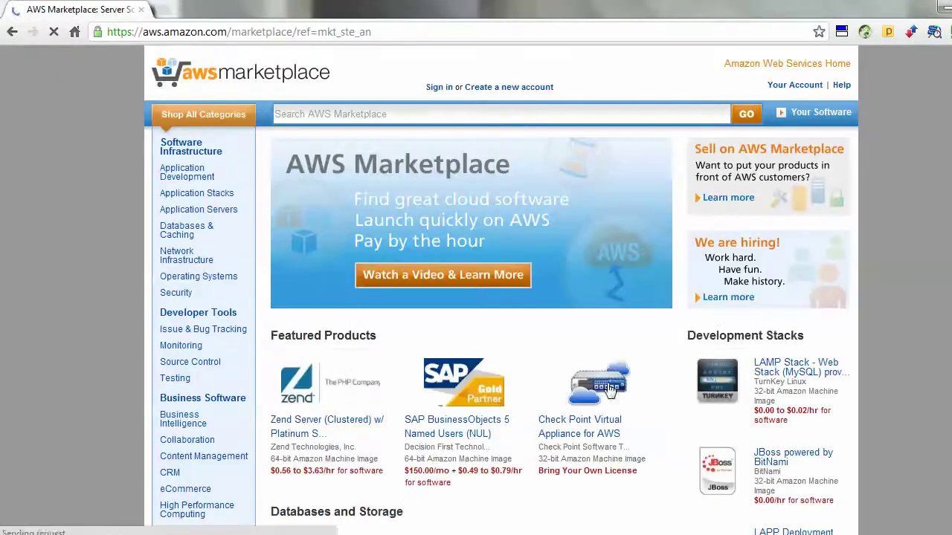
click(464, 116)
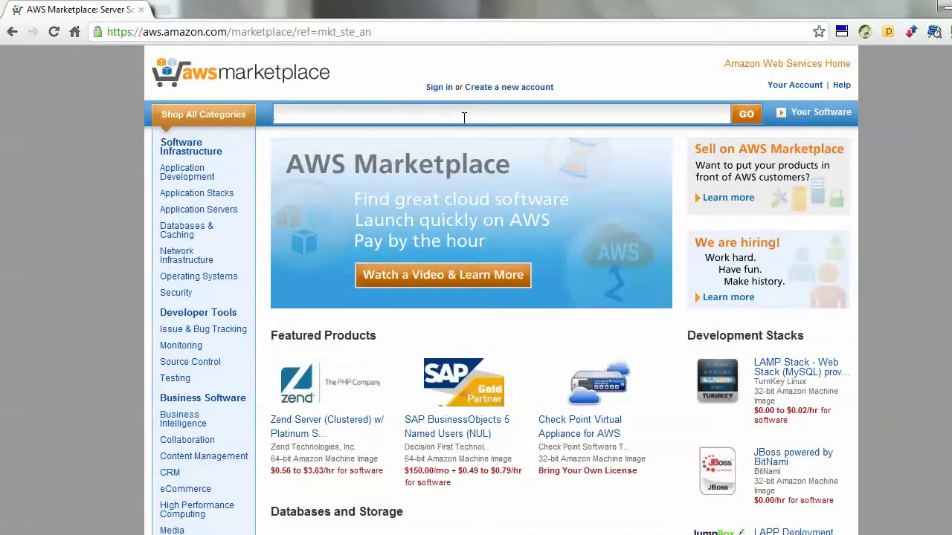
text(wordp)
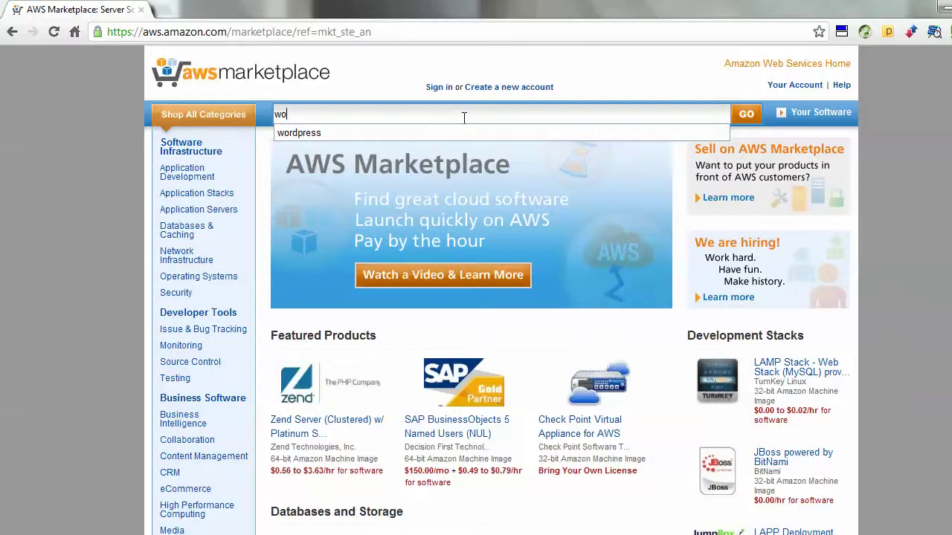
text(ress)
key(Return)
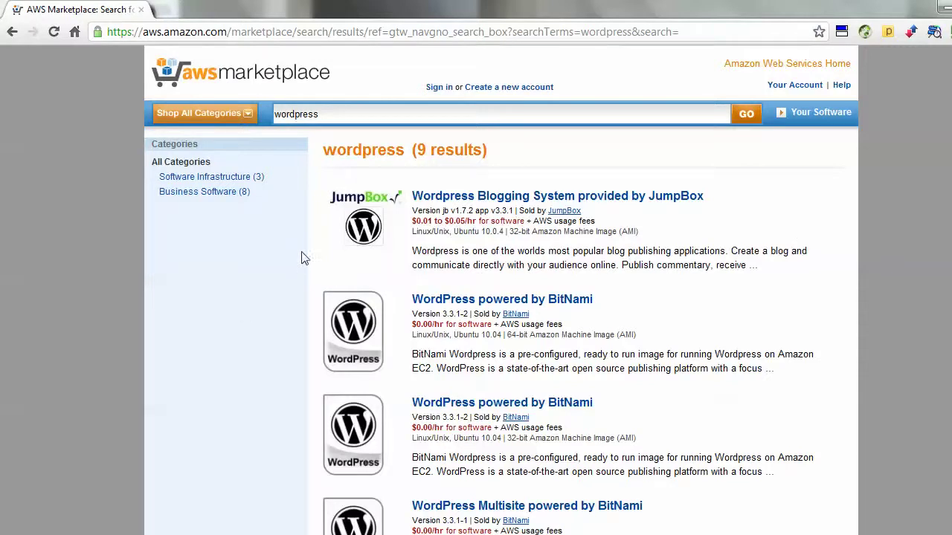
- Sign in to the AWS account as a returning user, using the saved Amazon - S3 login, the master password and the account e-mail
click(439, 88)
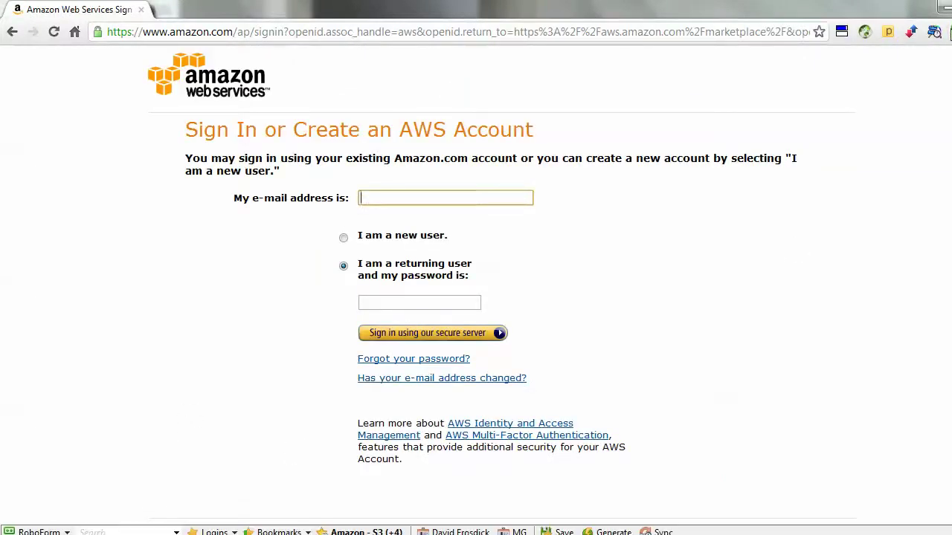
click(365, 532)
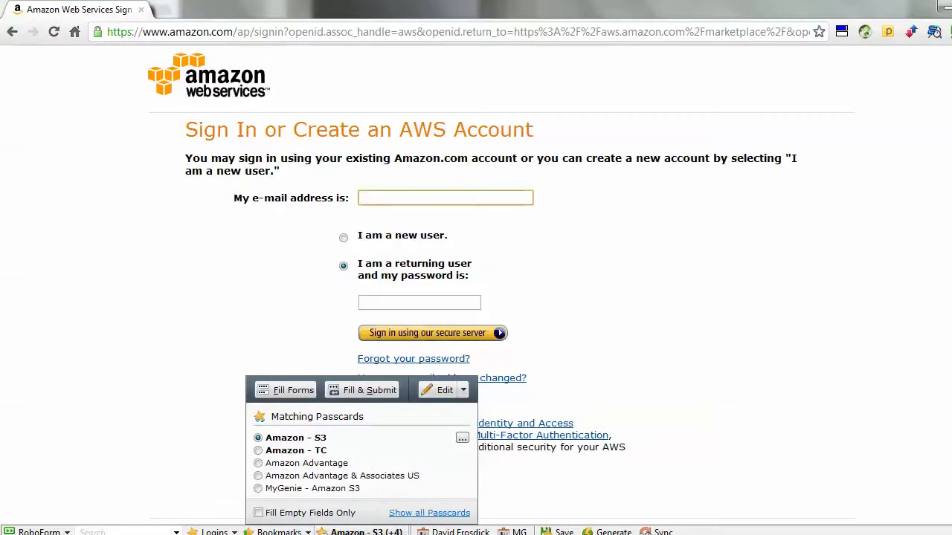
click(304, 394)
text(••••••••••)
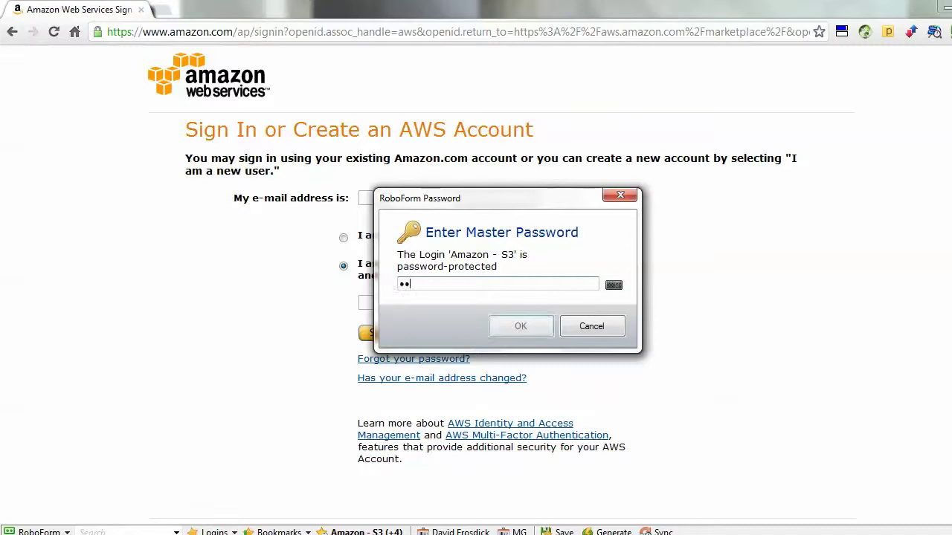
key(Return)
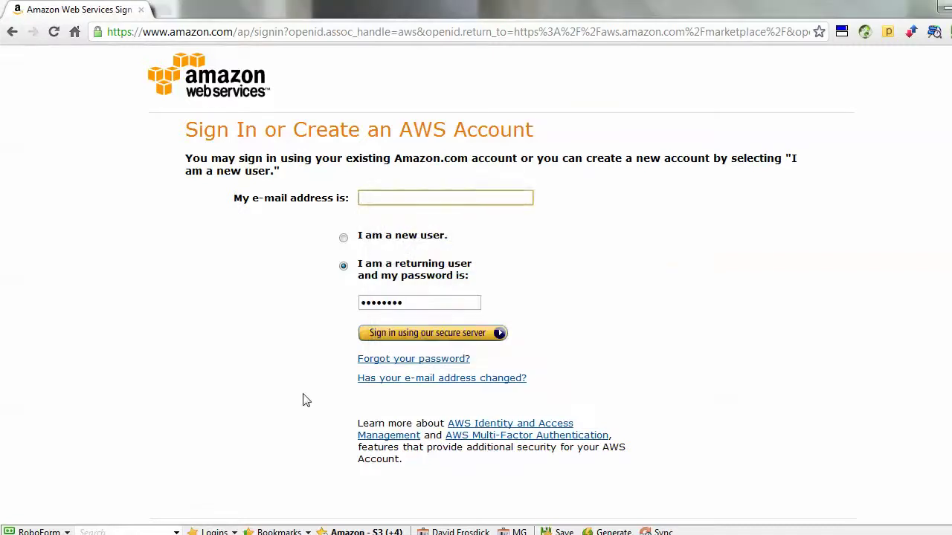
text(df)
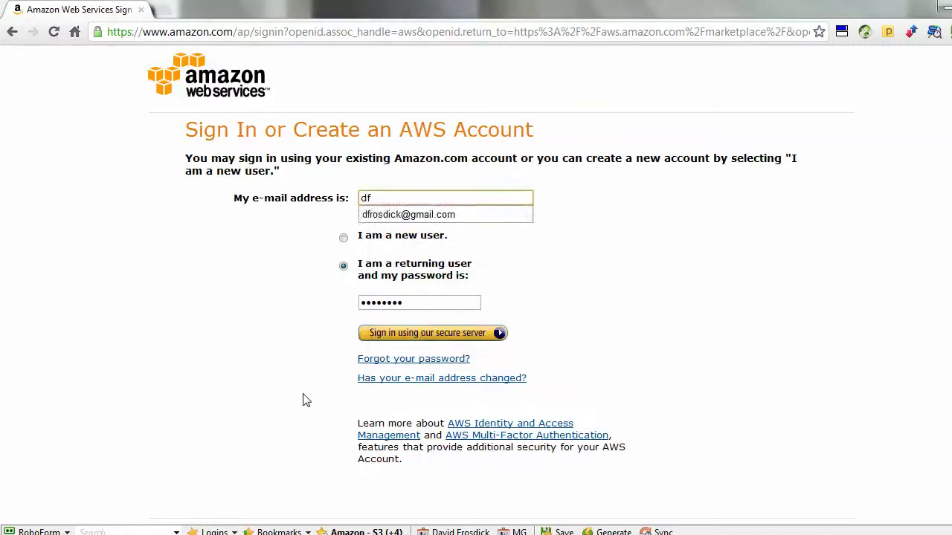
key(Down)
key(Return)
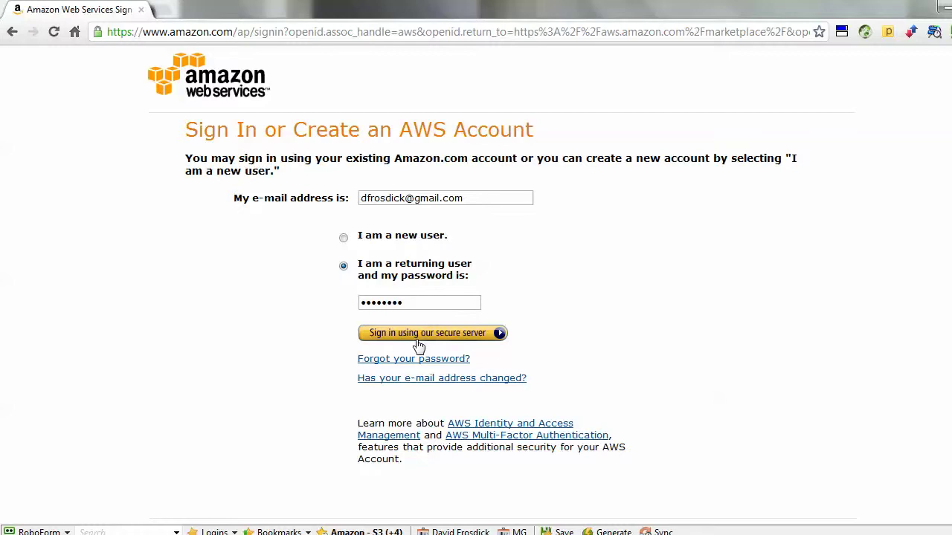
click(419, 343)
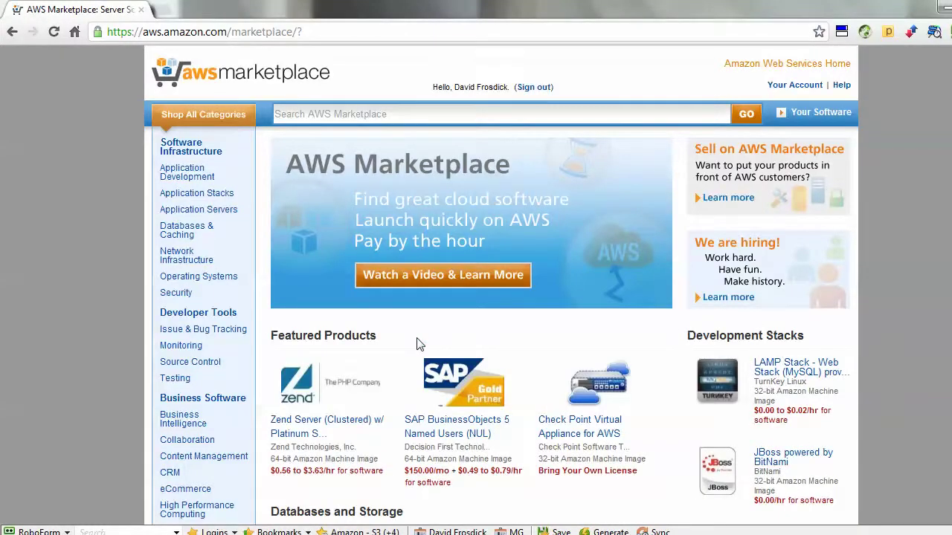
- Search AWS Marketplace for "wordpress" again from the signed-in home page
click(378, 111)
text(wor)
key(Down)
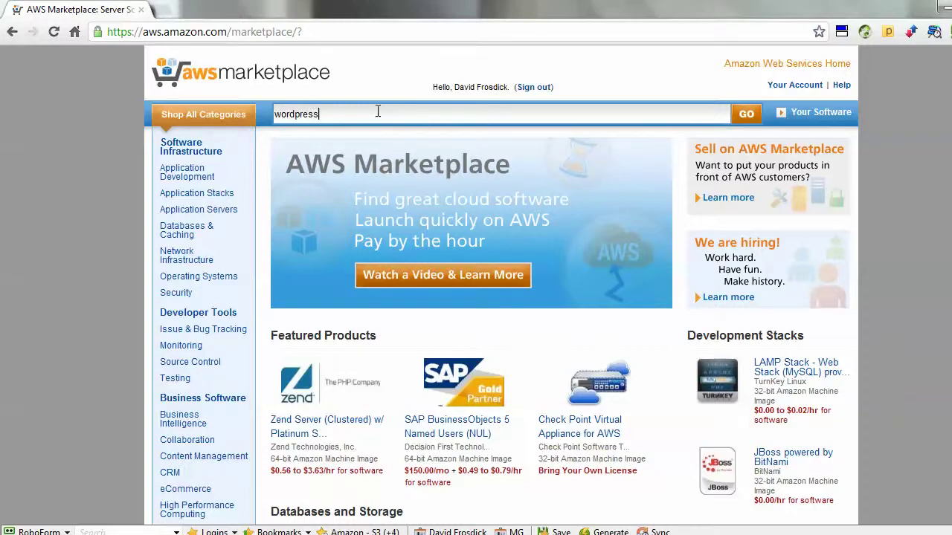
key(Return)
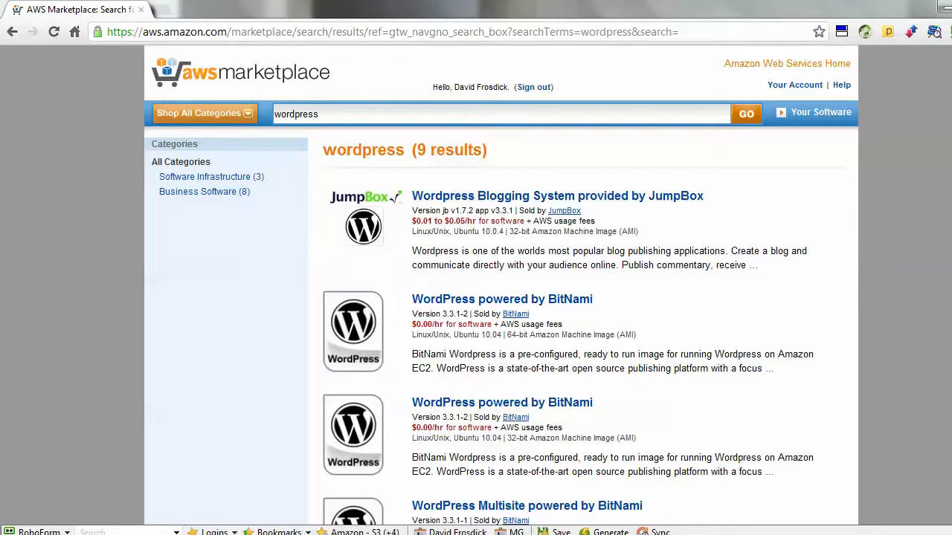
- Open the 64-bit "WordPress powered by BitNami" listing from the search results
scroll(500, 284, down, 2)
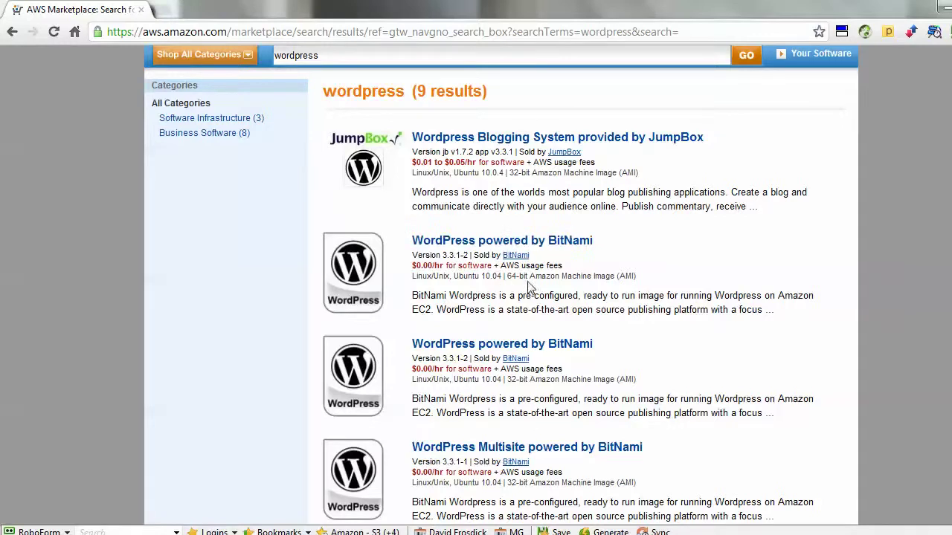
drag(508, 277, 535, 277)
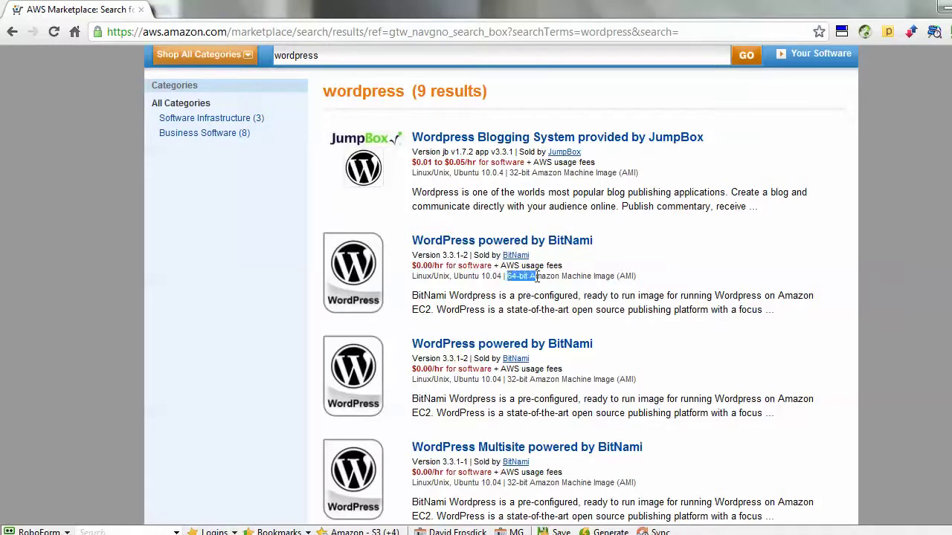
click(483, 242)
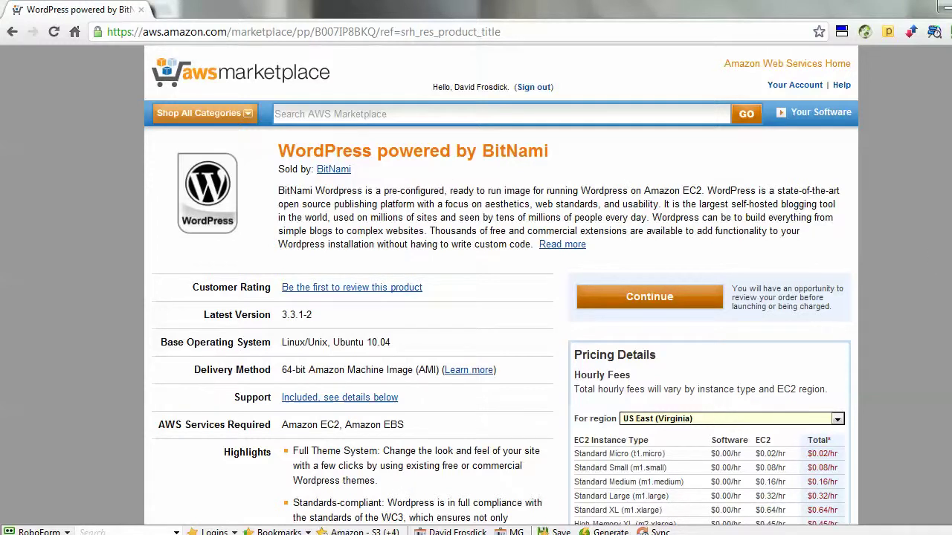
- Show the hourly fees for the EU West (Ireland) region in the product's pricing details
scroll(937, 248, down, 3)
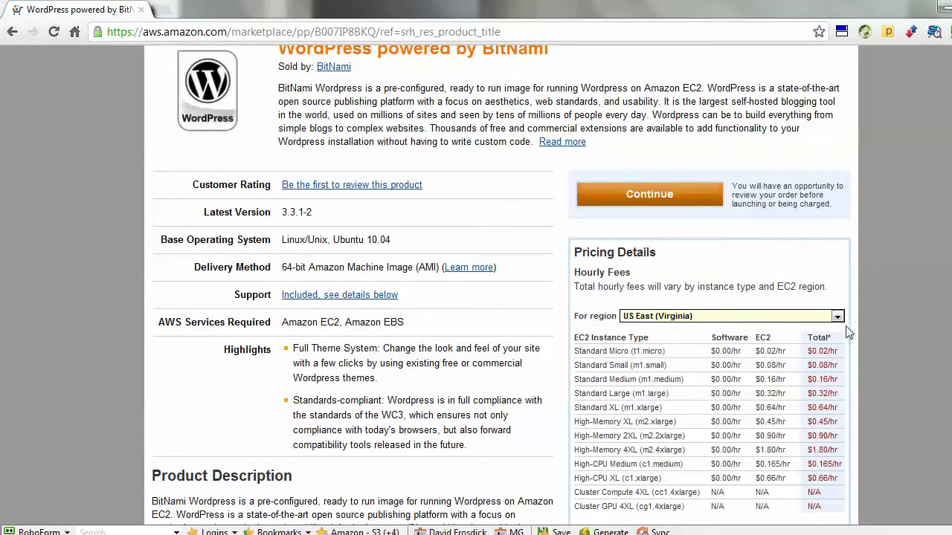
scroll(847, 334, down, 2)
click(678, 244)
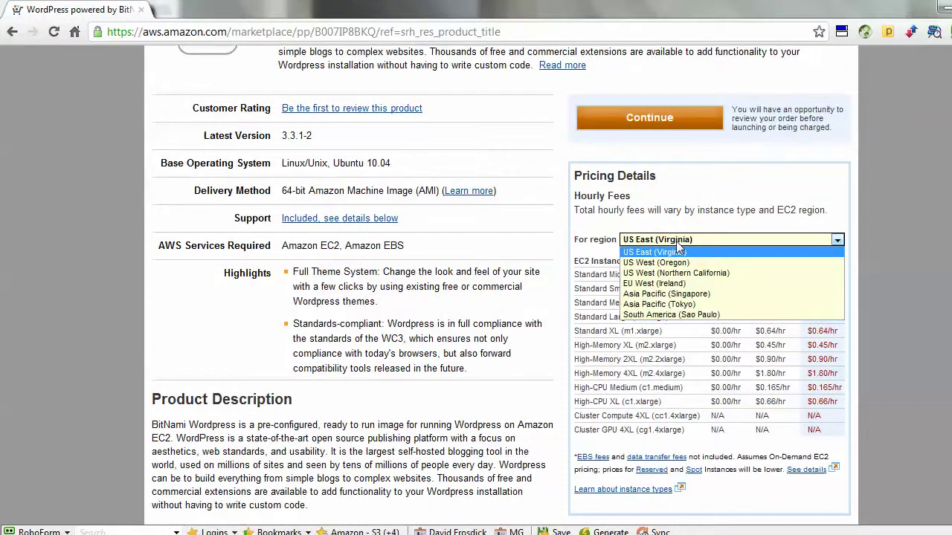
click(678, 284)
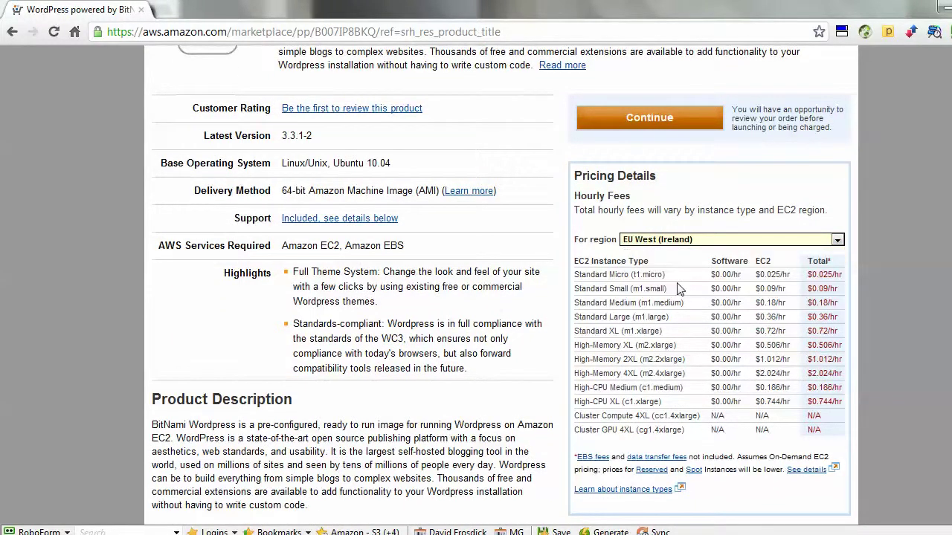
click(675, 240)
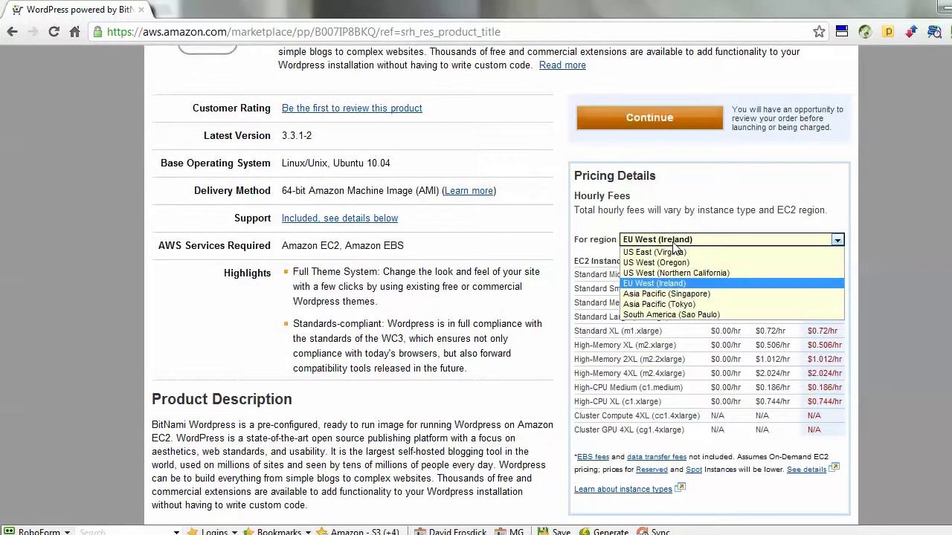
click(712, 171)
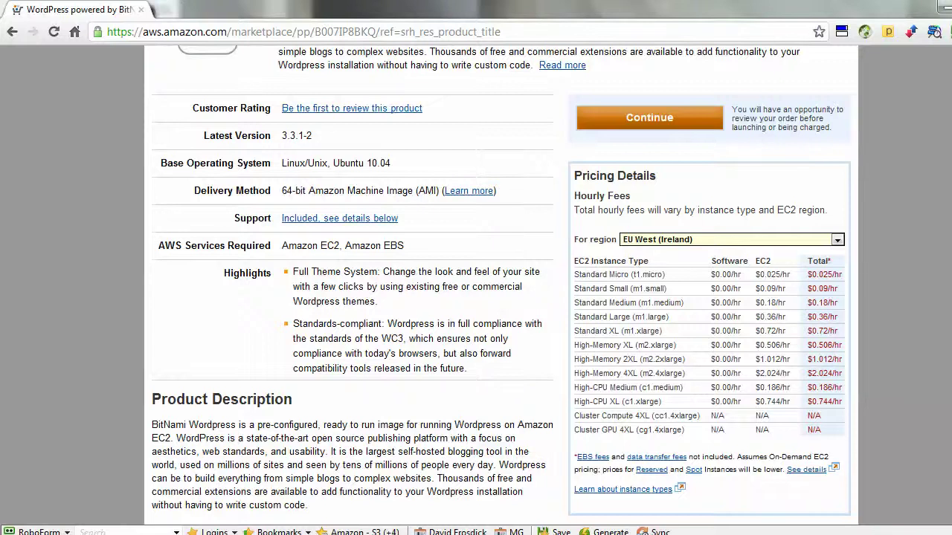
- Review the hourly fees per instance type and continue to the EC2 launch page for WordPress powered by BitNami
scroll(490, 422, down, 1)
scroll(468, 223, up, 2)
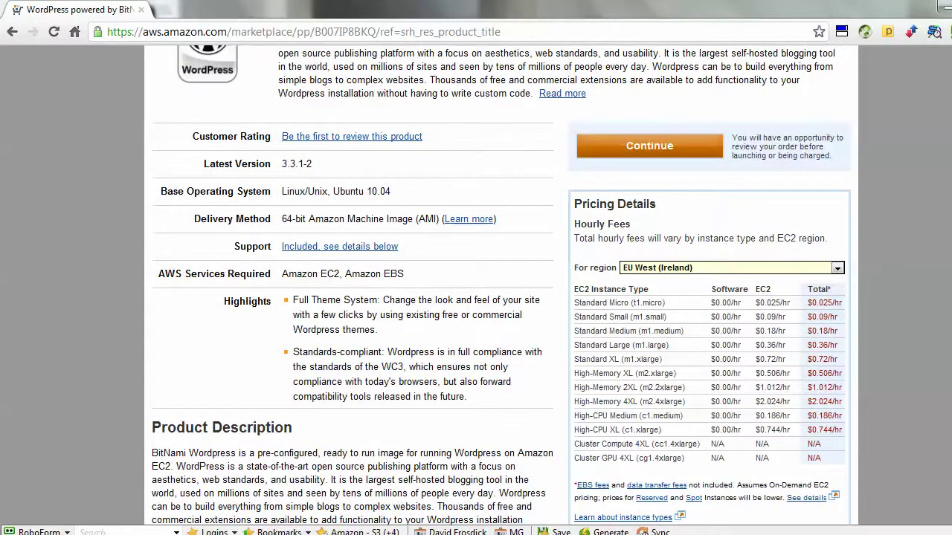
scroll(501, 284, down, 2)
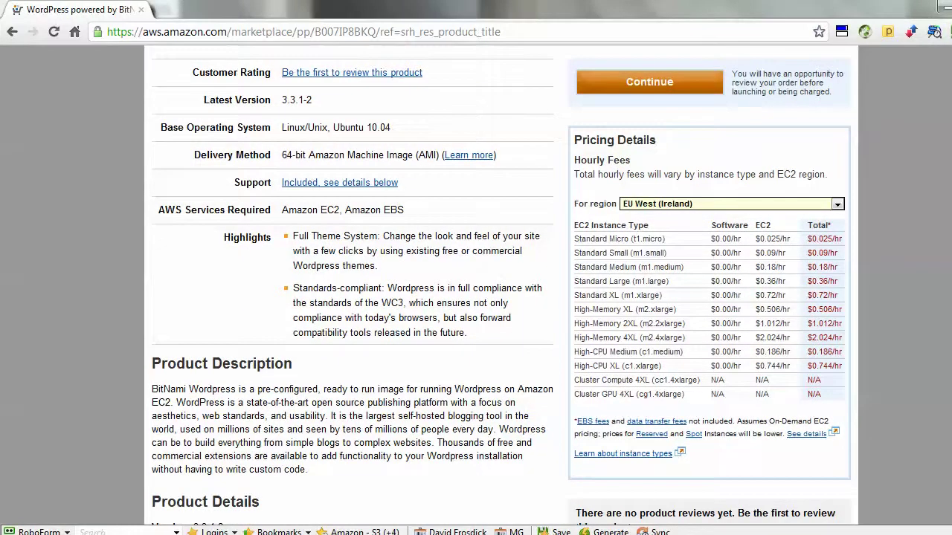
scroll(522, 275, up, 1)
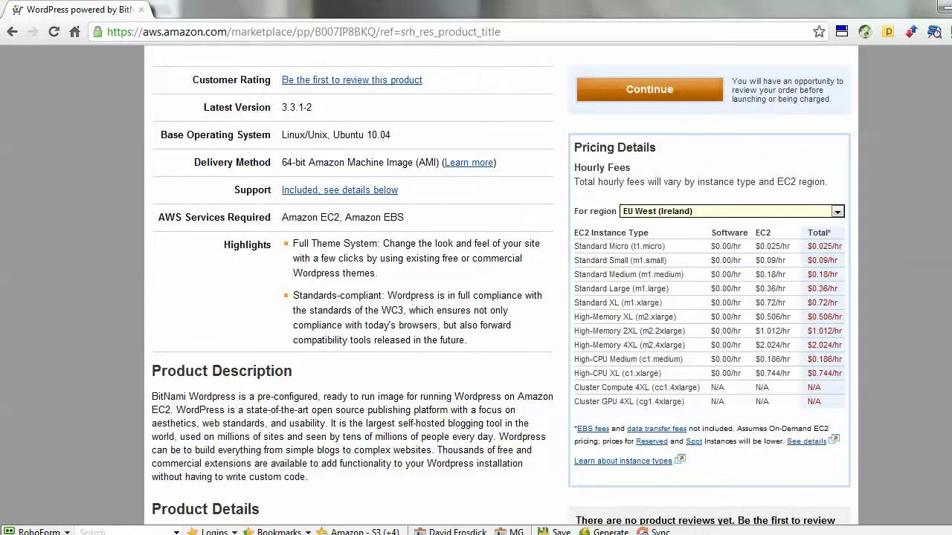
scroll(509, 139, up, 3)
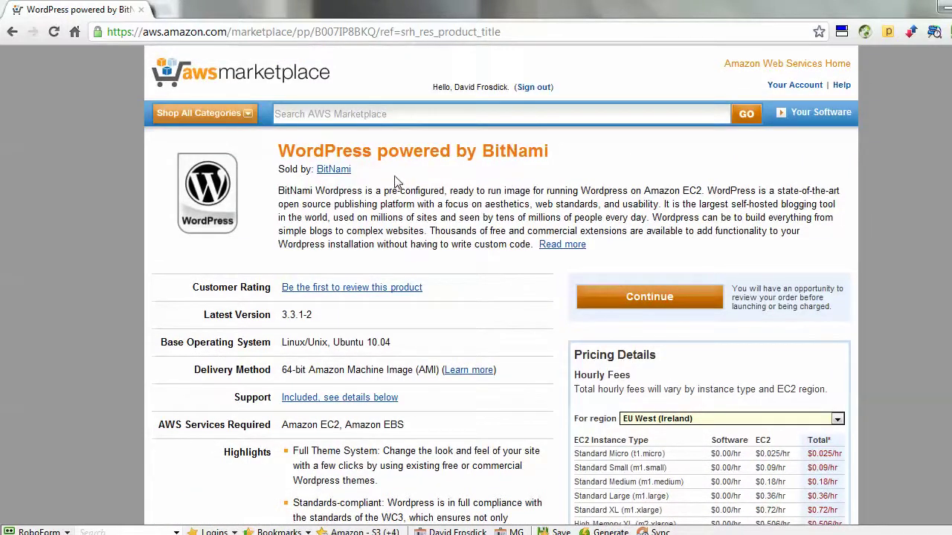
click(625, 296)
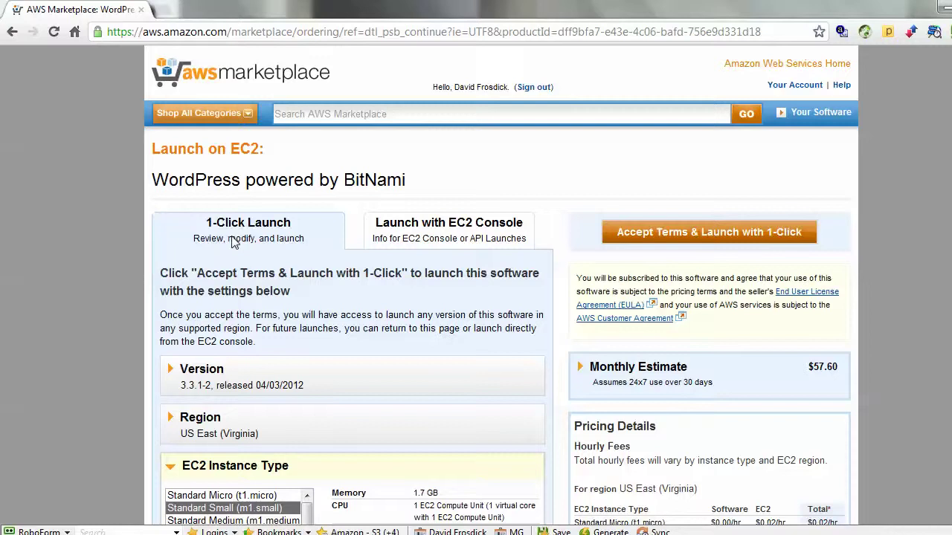
- Examine the 1-Click Launch settings, the monthly estimate breakdown and the pricing details for the WordPress instance
scroll(501, 284, down, 1)
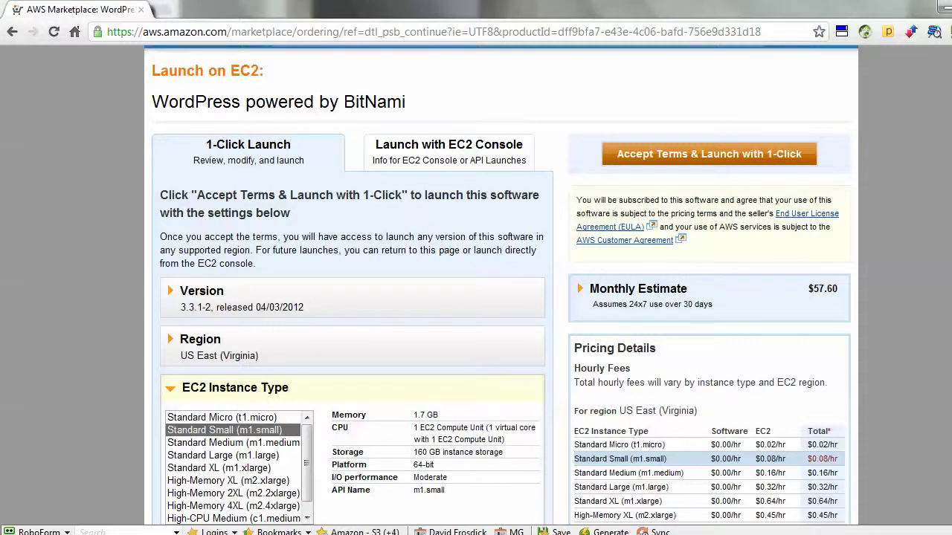
scroll(501, 285, down, 1)
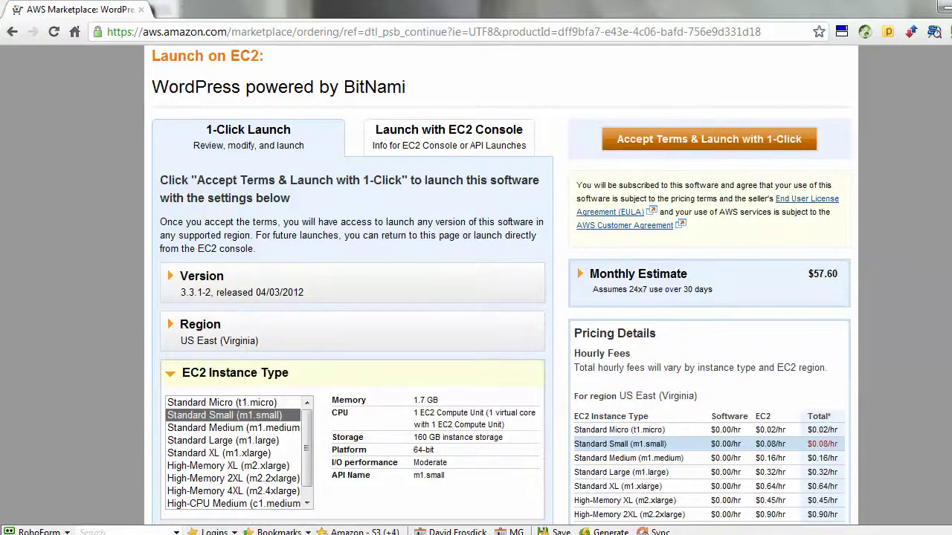
scroll(594, 241, down, 3)
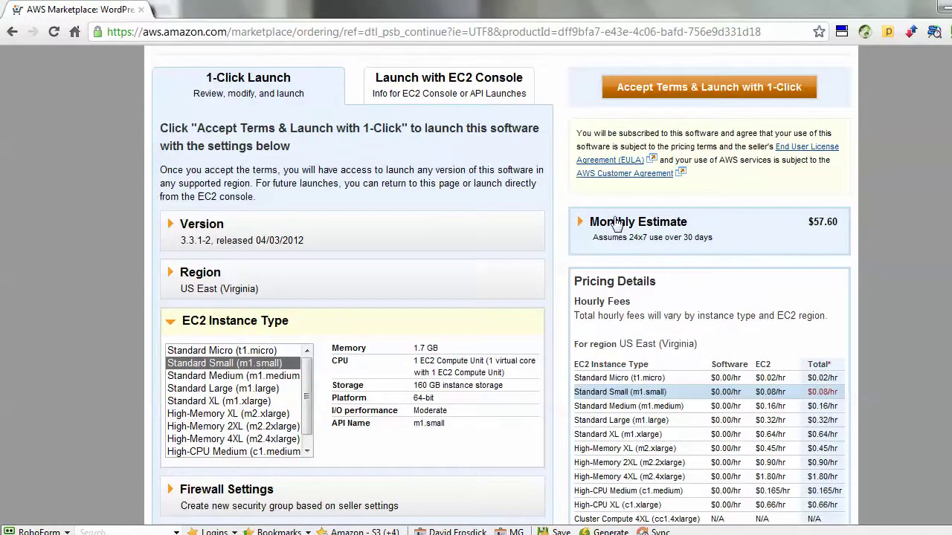
click(588, 235)
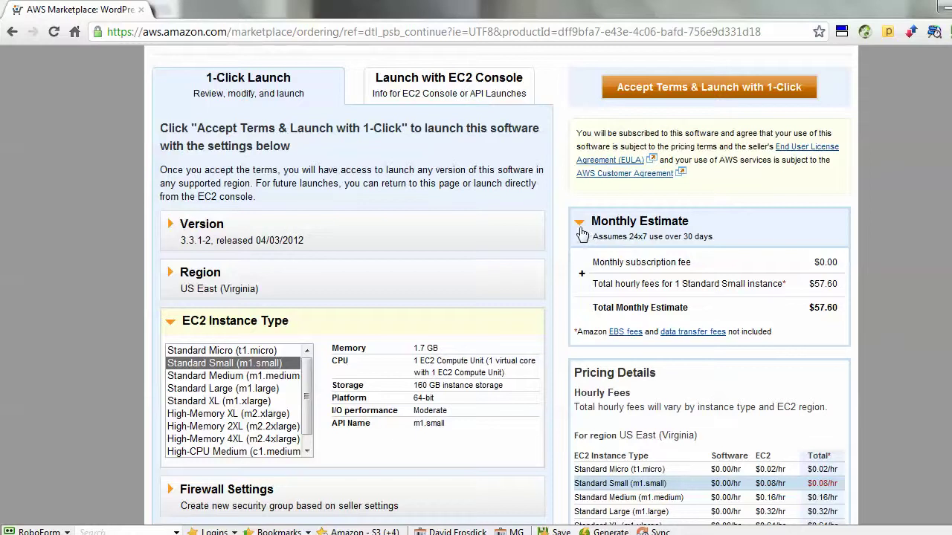
click(579, 223)
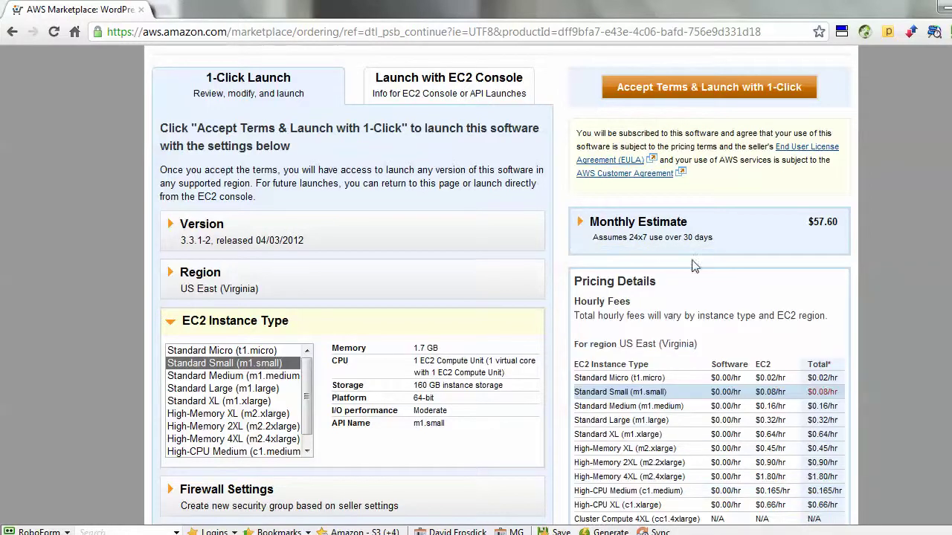
scroll(501, 285, down, 2)
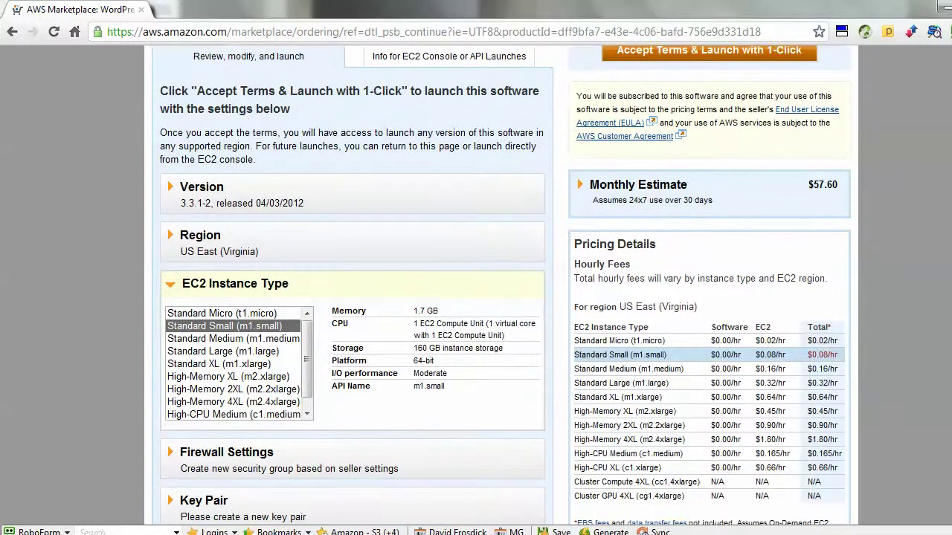
scroll(501, 286, down, 2)
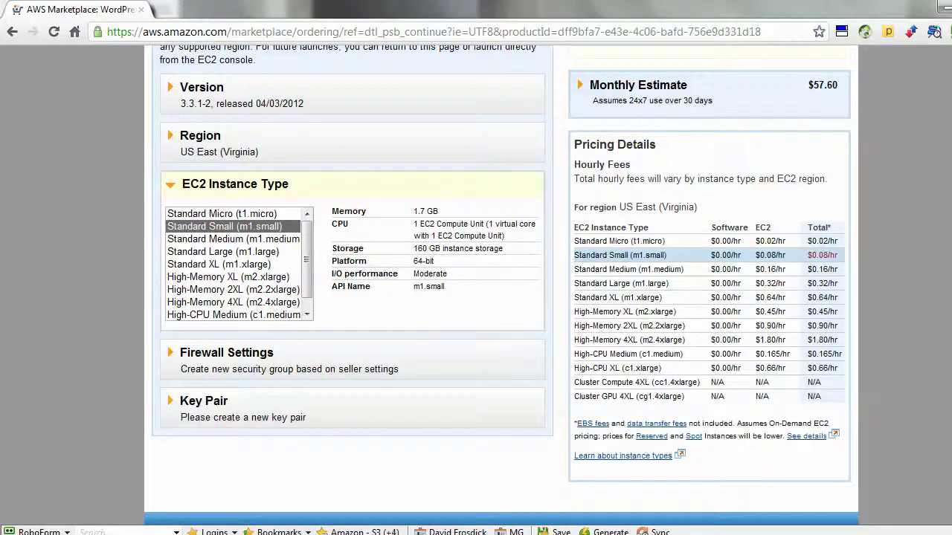
scroll(501, 285, up, 5)
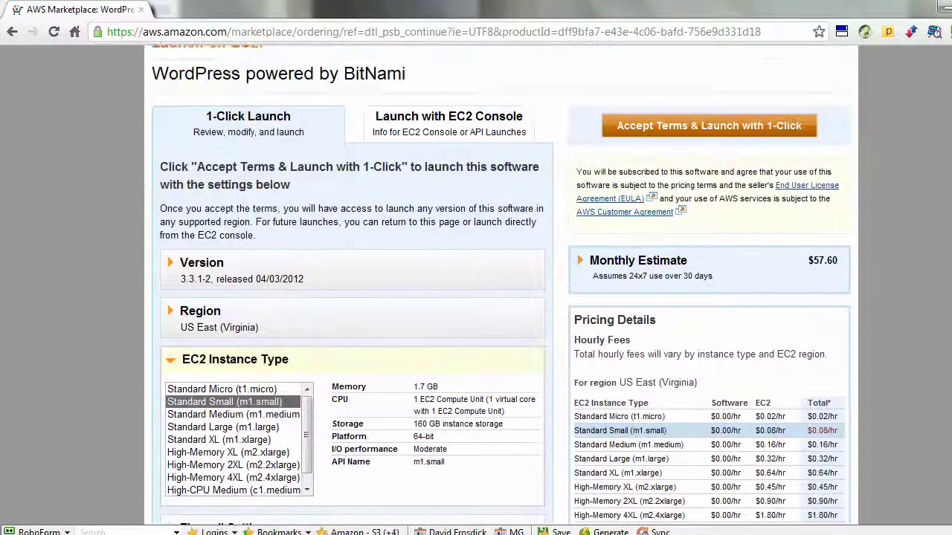
scroll(502, 286, up, 3)
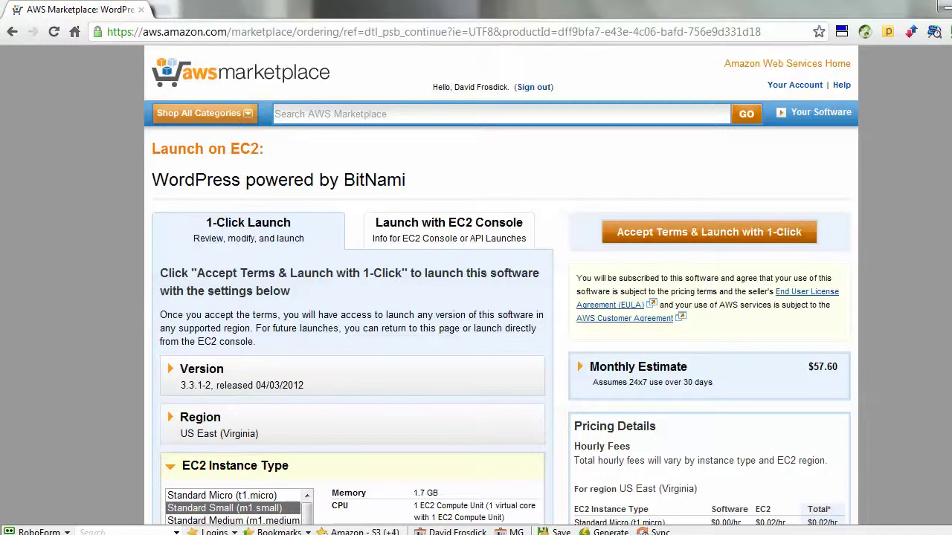
- Return from the WordPress launch page to the AWS Marketplace home page and look through its featured products and software categories
scroll(501, 284, down, 3)
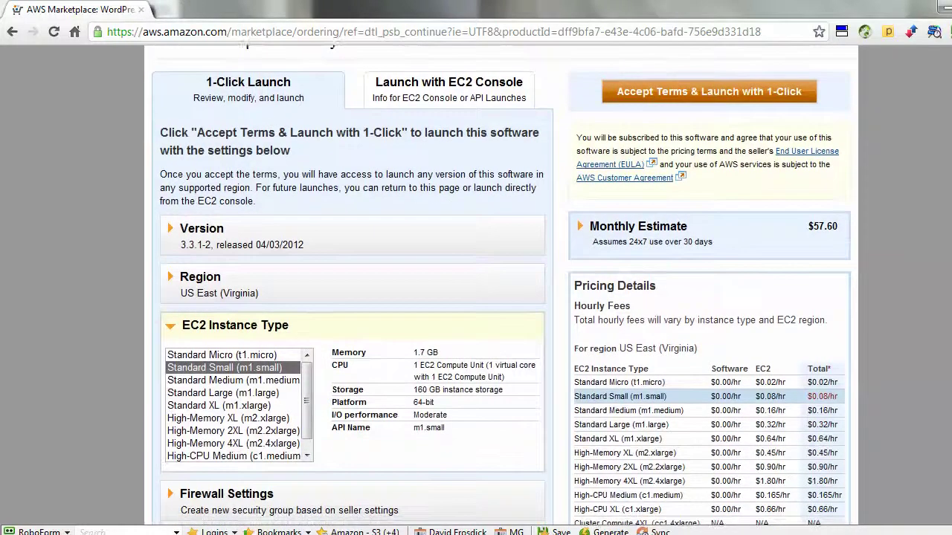
scroll(579, 109, up, 3)
mouse_move(219, 115)
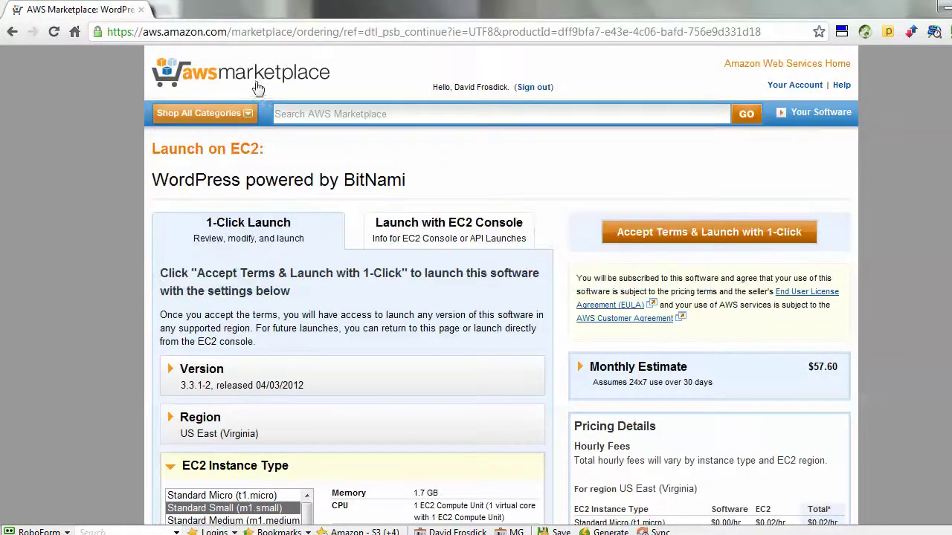
click(257, 83)
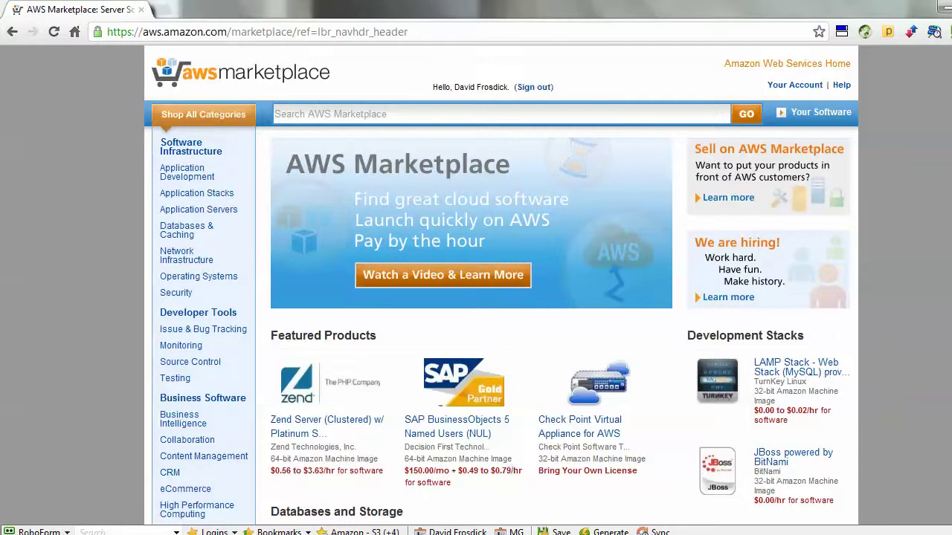
scroll(501, 286, down, 3)
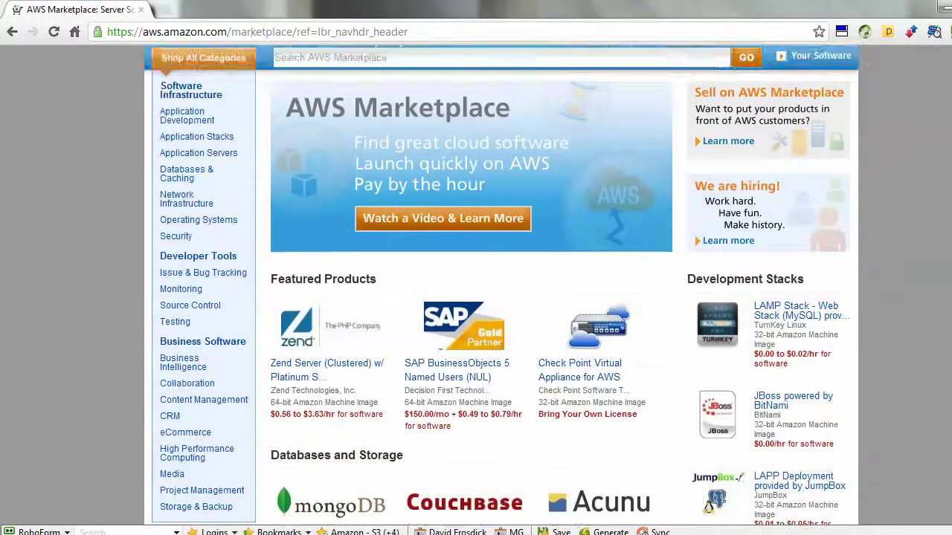
scroll(501, 287, down, 2)
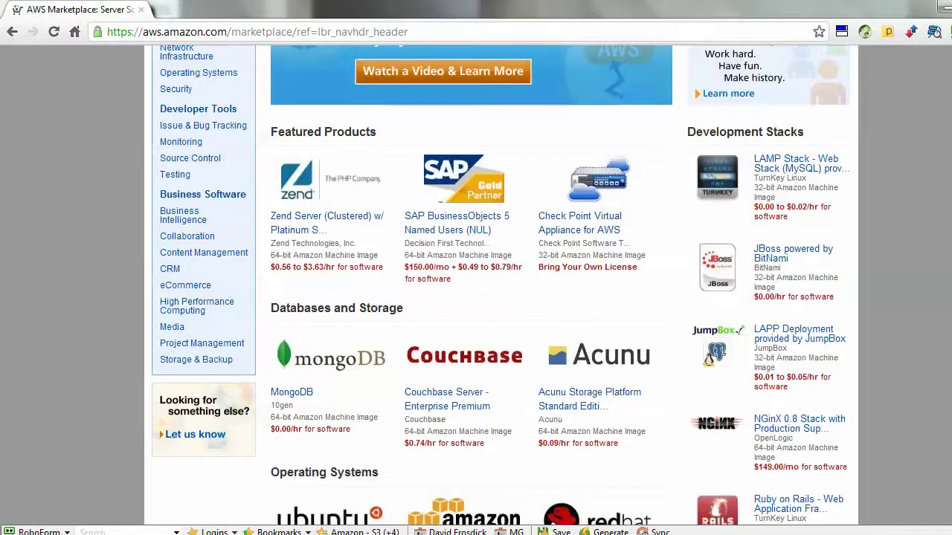
scroll(501, 287, up, 5)
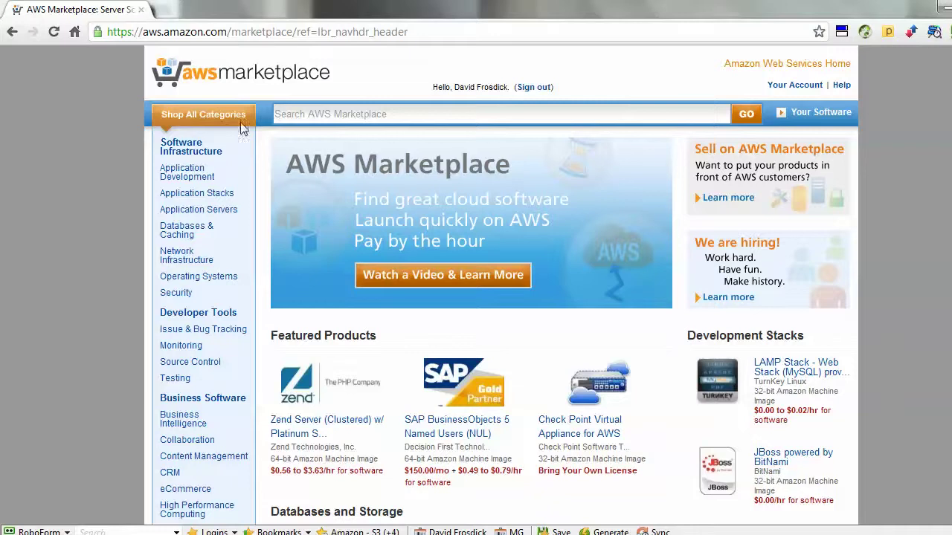
- Go to the Amazon Web Services home page at aws.amazon.com and look over its products and solutions sections
drag(230, 32, 459, 26)
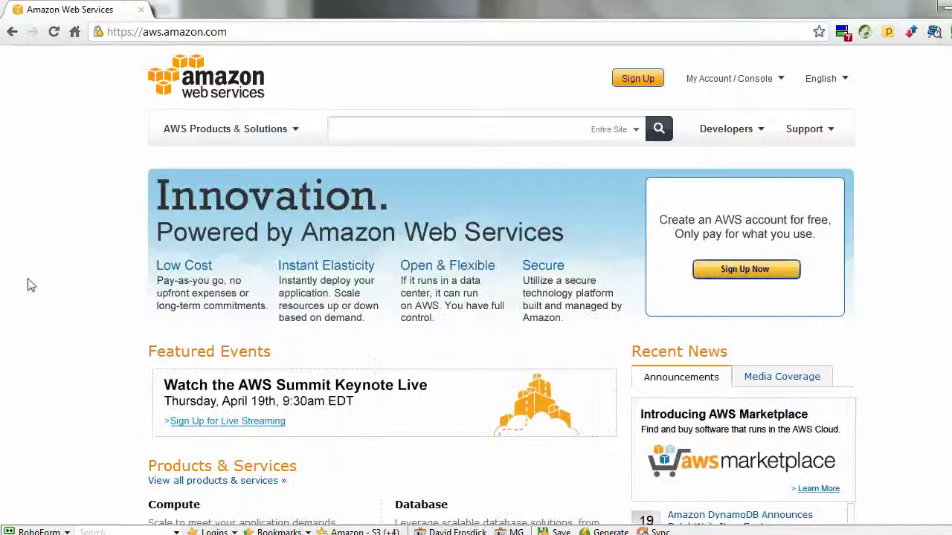
scroll(502, 286, down, 4)
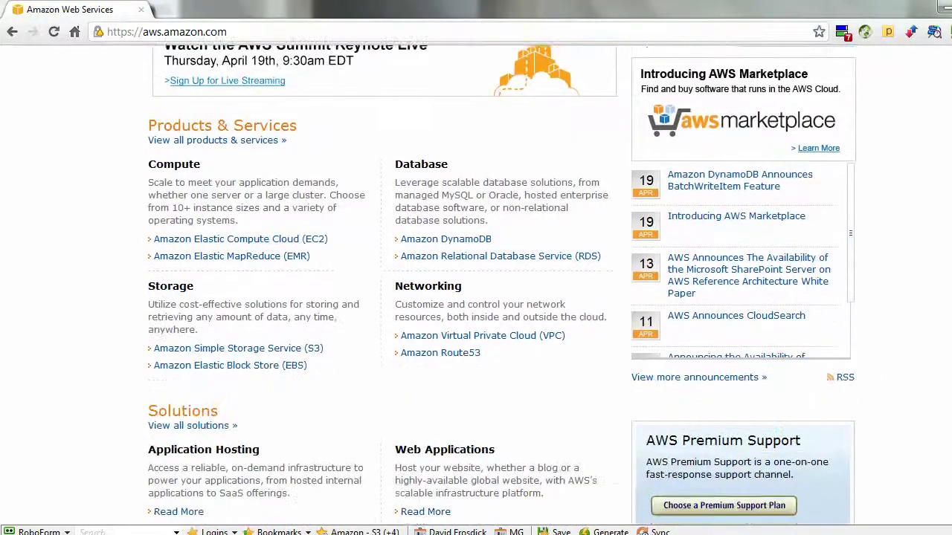
scroll(502, 286, down, 2)
scroll(501, 287, up, 4)
scroll(501, 286, up, 2)
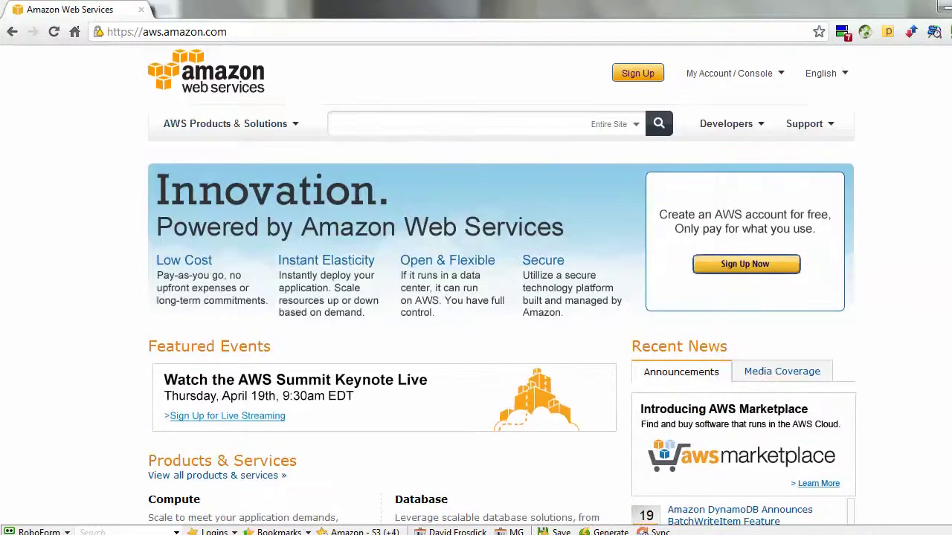
- Open the Amazon S3 product page from the AWS storage products and review its overview and functionality information
click(295, 125)
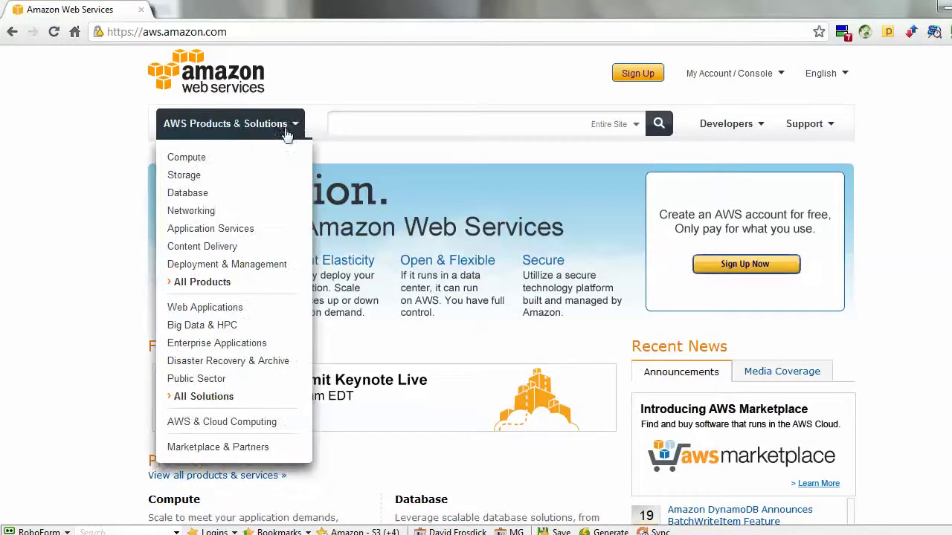
mouse_move(193, 179)
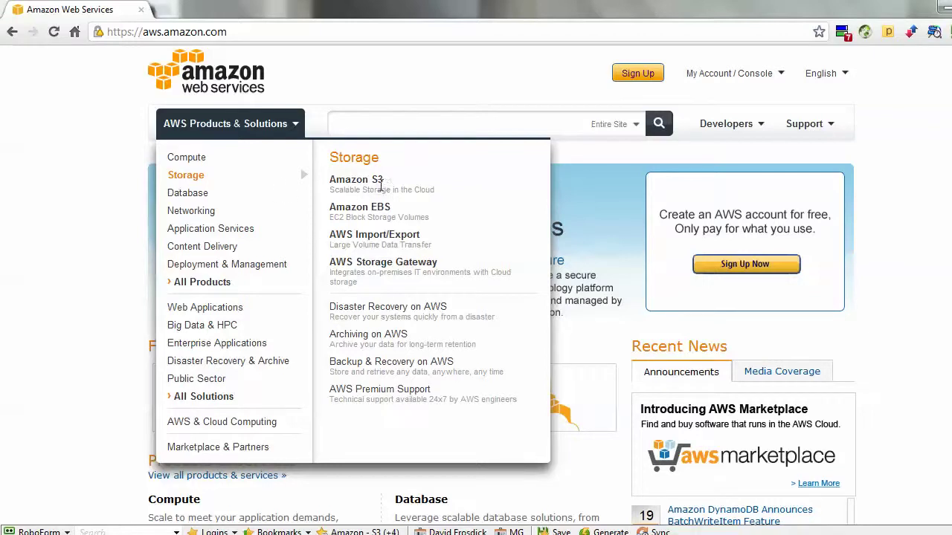
click(356, 180)
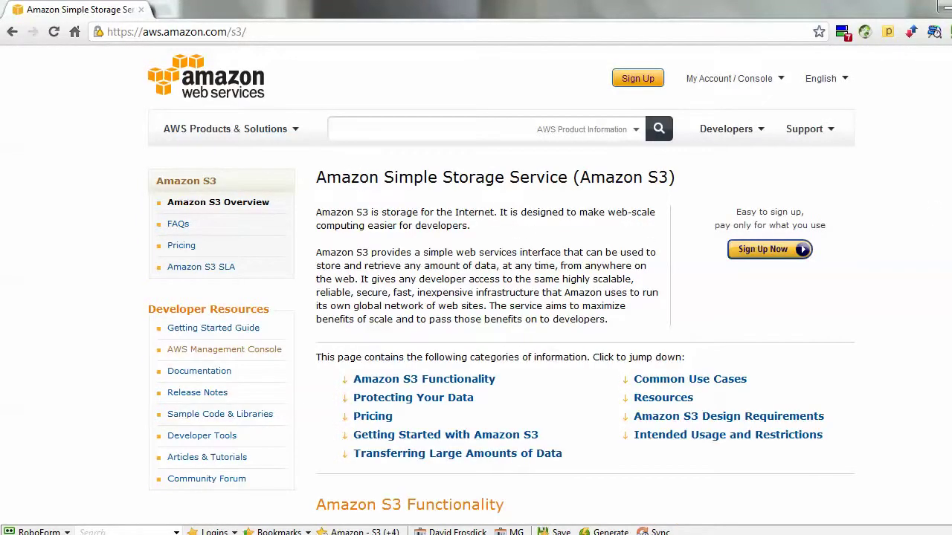
scroll(476, 297, down, 1)
scroll(476, 297, up, 1)
scroll(475, 297, down, 1)
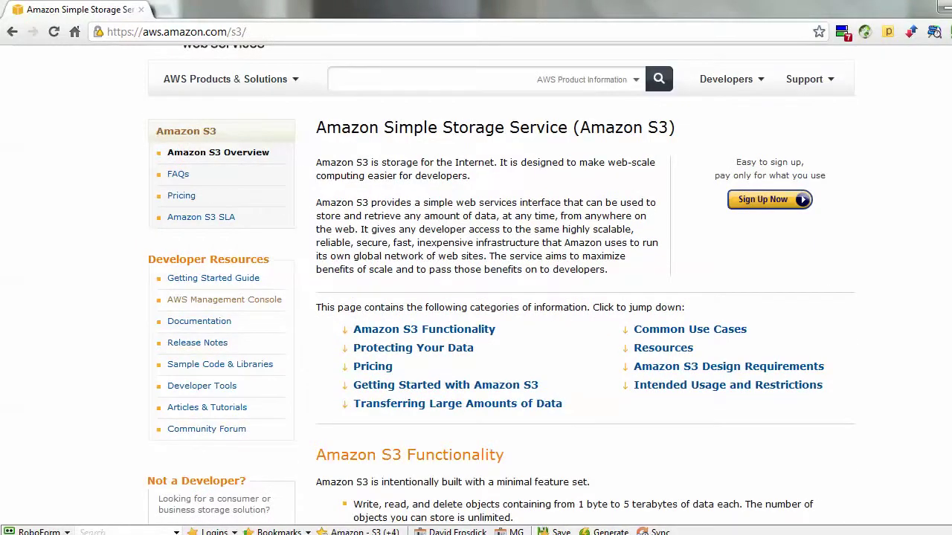
scroll(476, 297, up, 1)
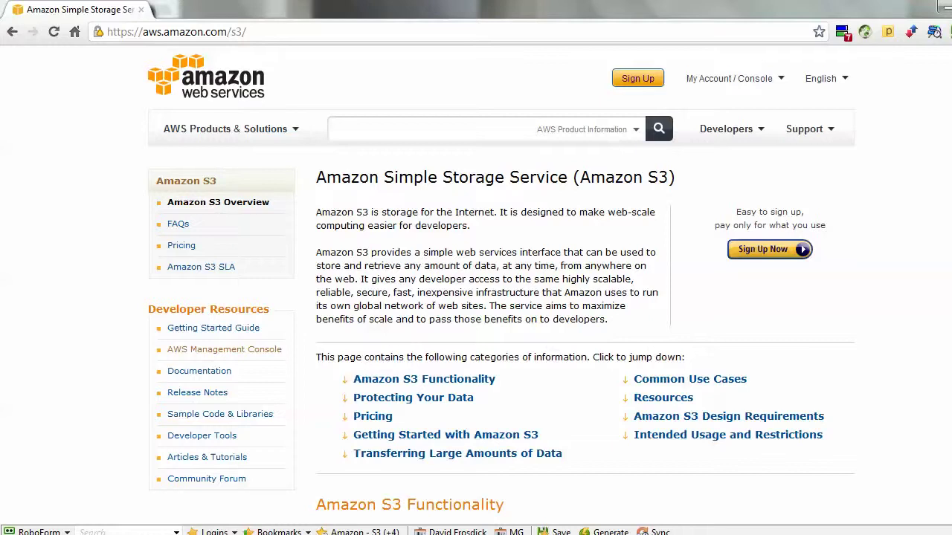
scroll(402, 186, down, 3)
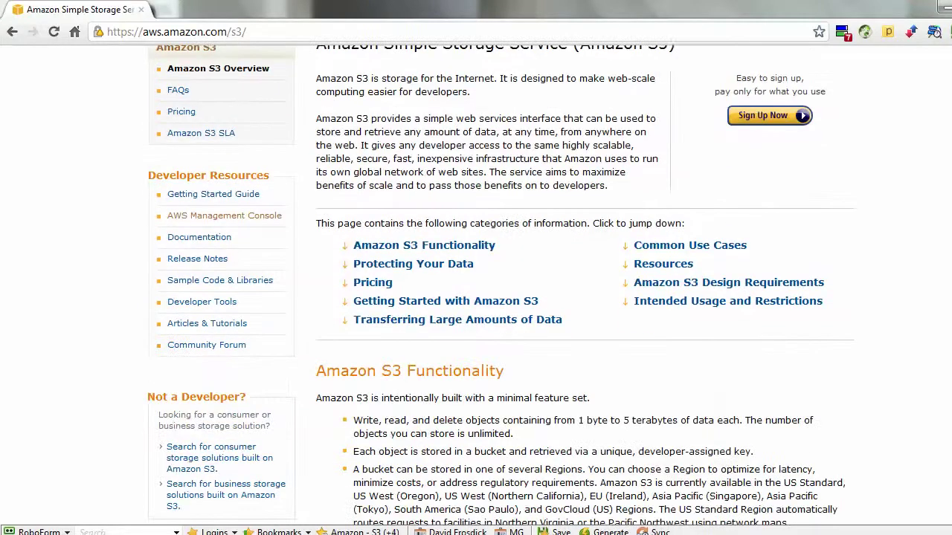
scroll(402, 185, up, 3)
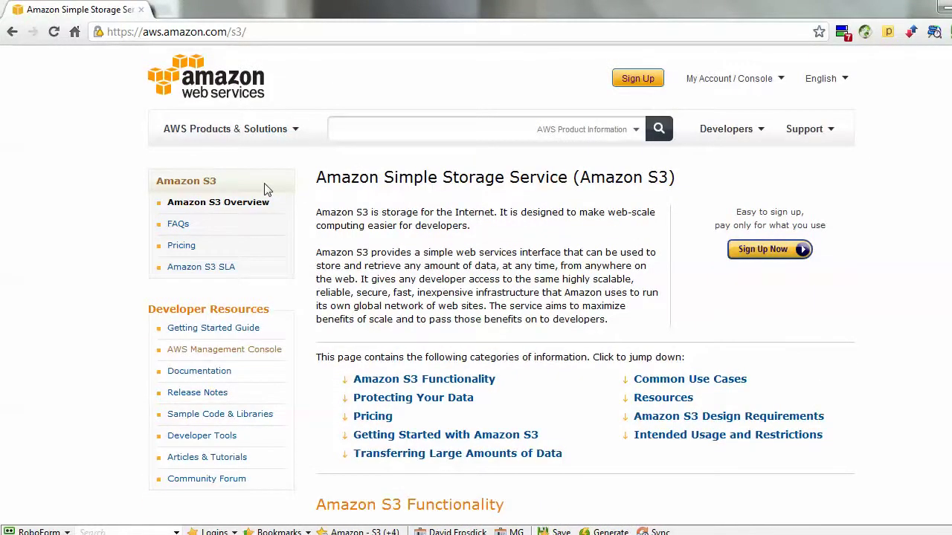